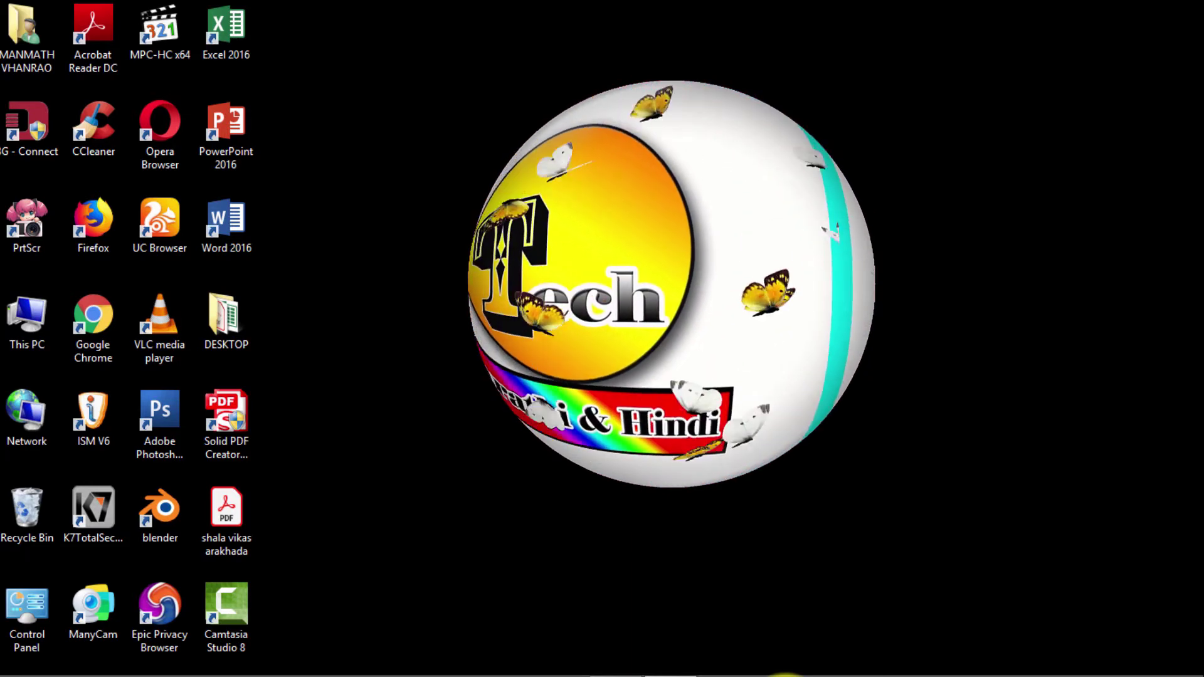
Launch the pdftojpg_setup installer from the pc apps folder on Local Disk (E:)
mouse_move(731, 658)
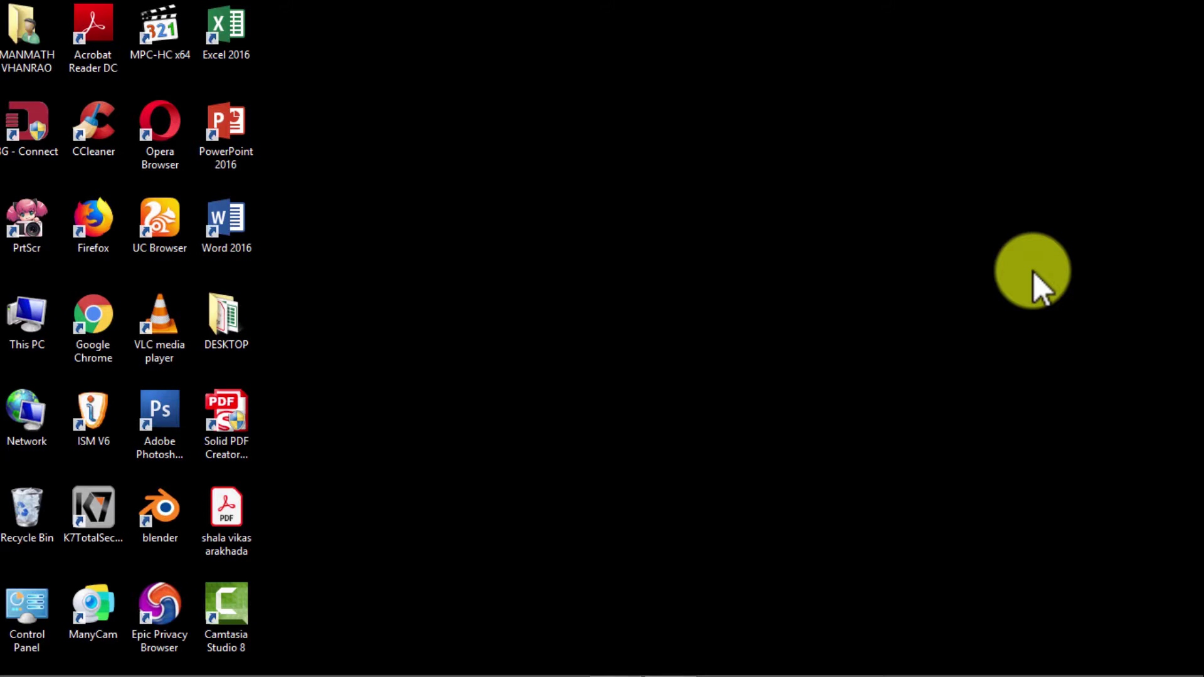
double_click(40, 326)
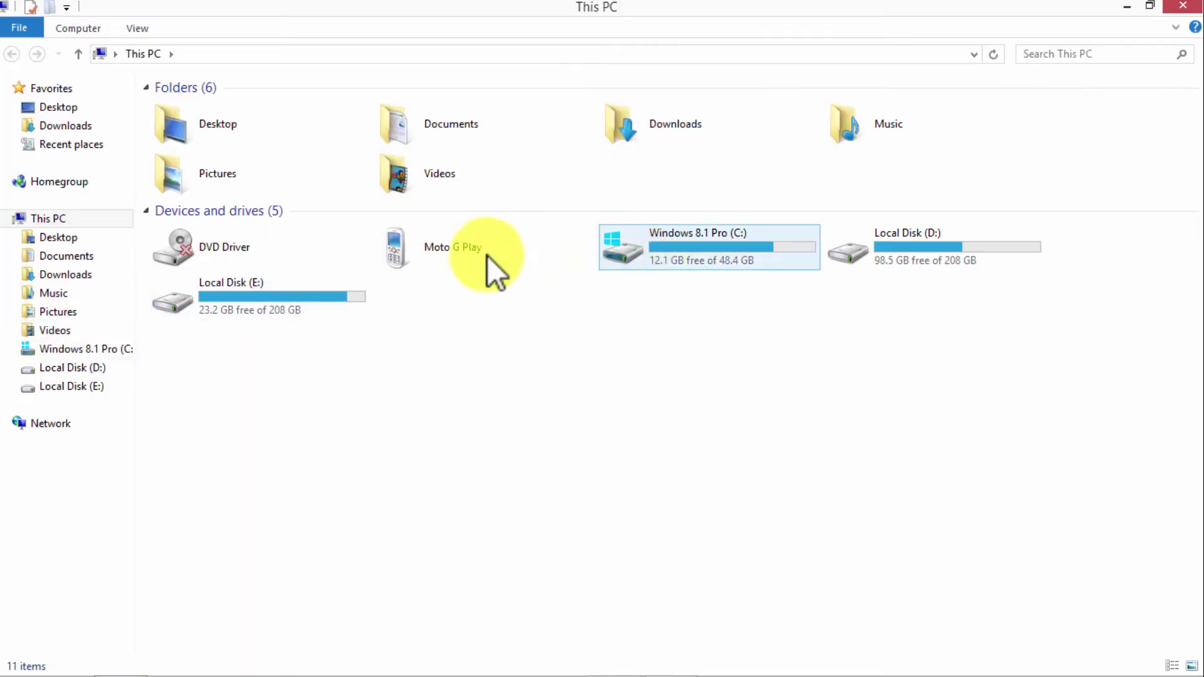
double_click(348, 295)
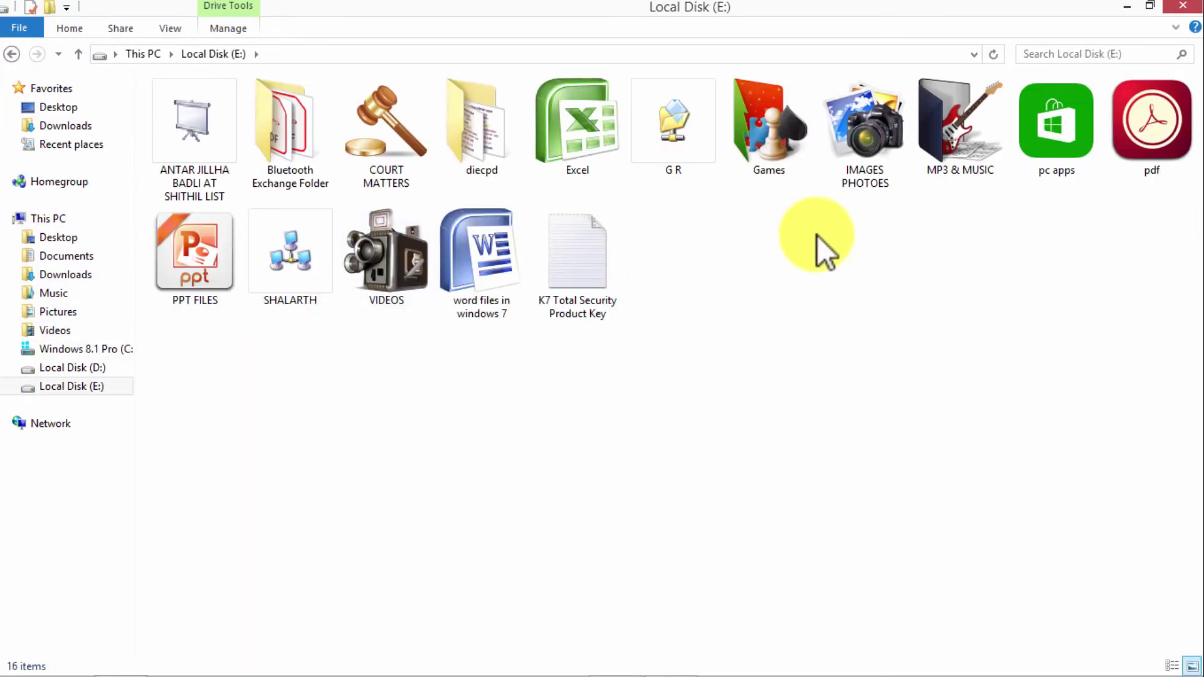
double_click(1048, 133)
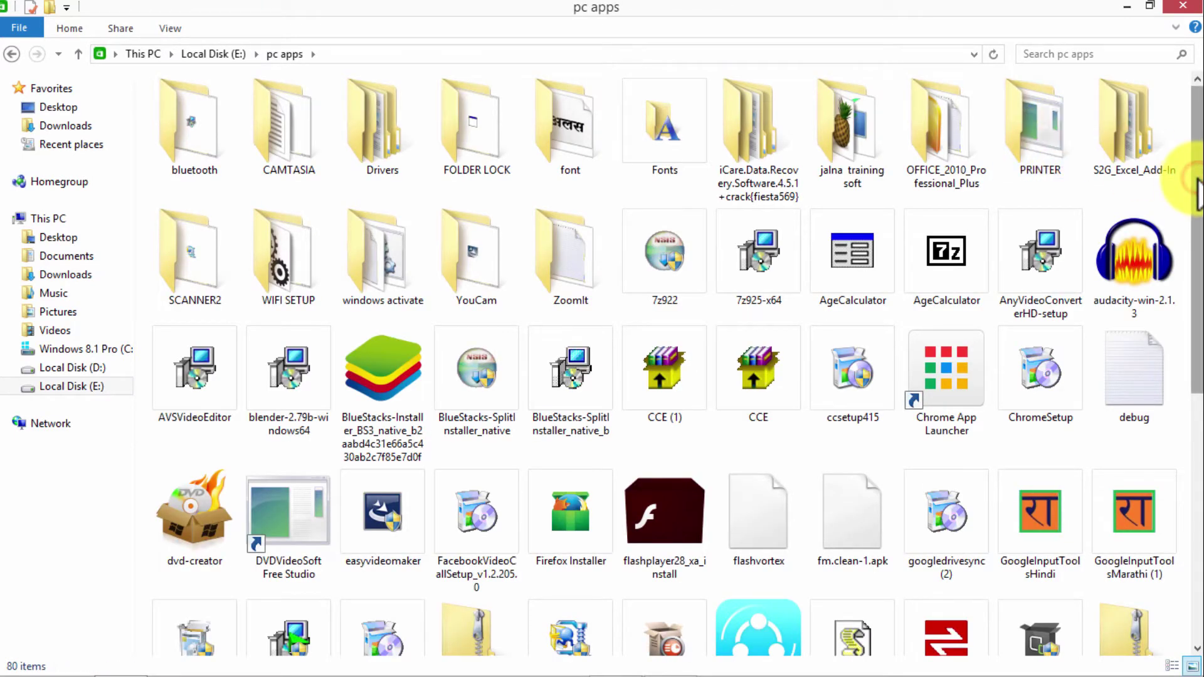
drag(1197, 180, 1199, 419)
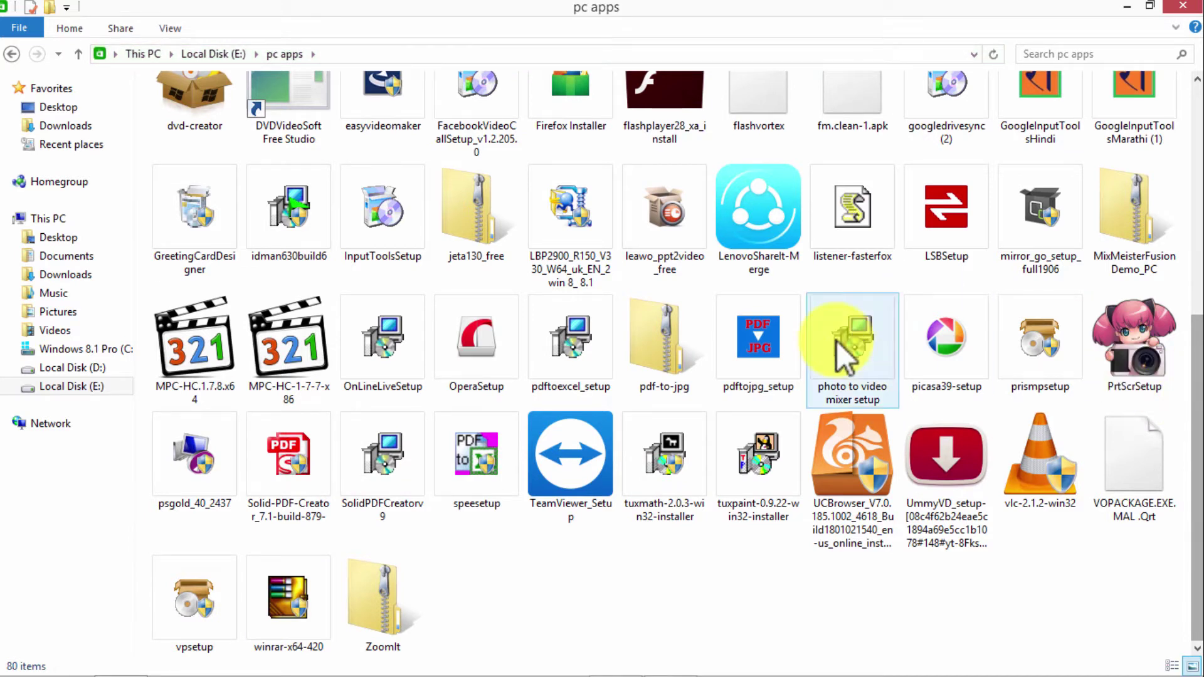
click(775, 352)
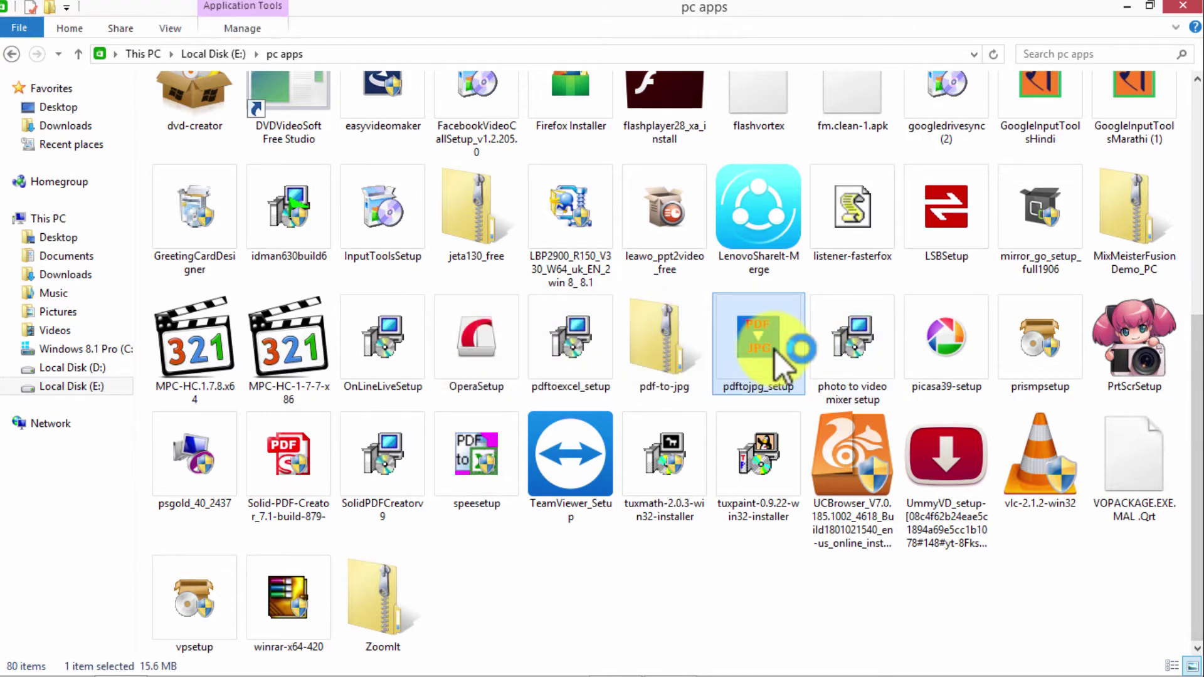
double_click(776, 353)
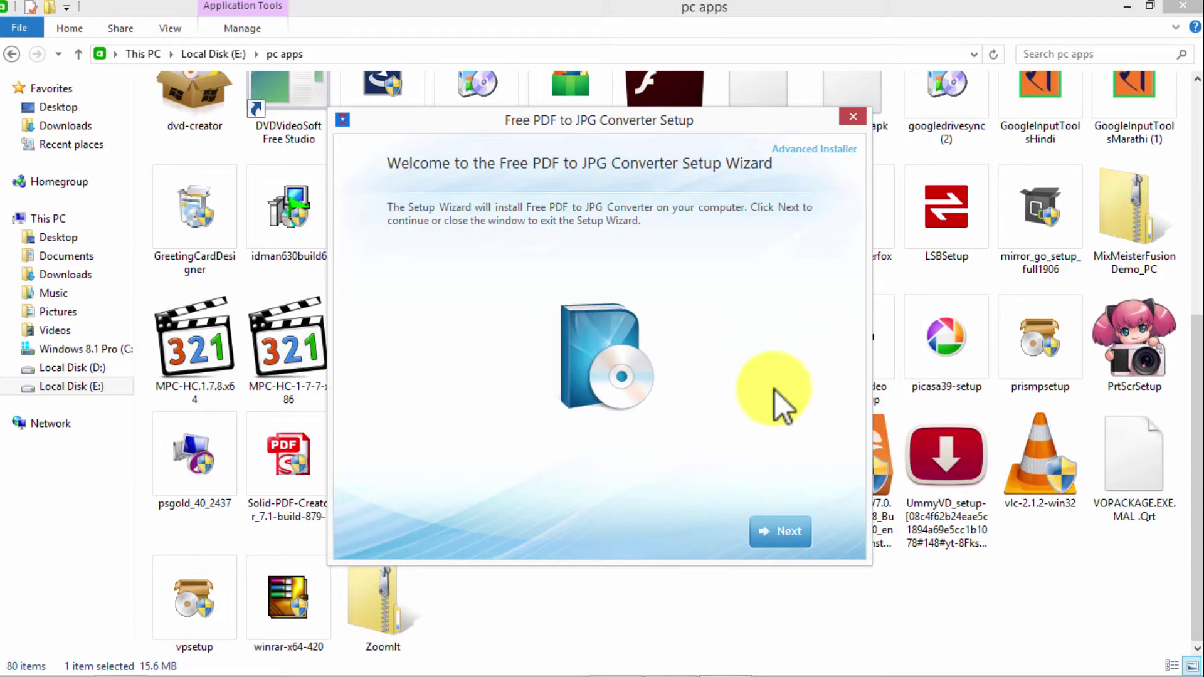
Install Free PDF to JPG Converter with the Install Now option in the default folder, and run it
click(785, 532)
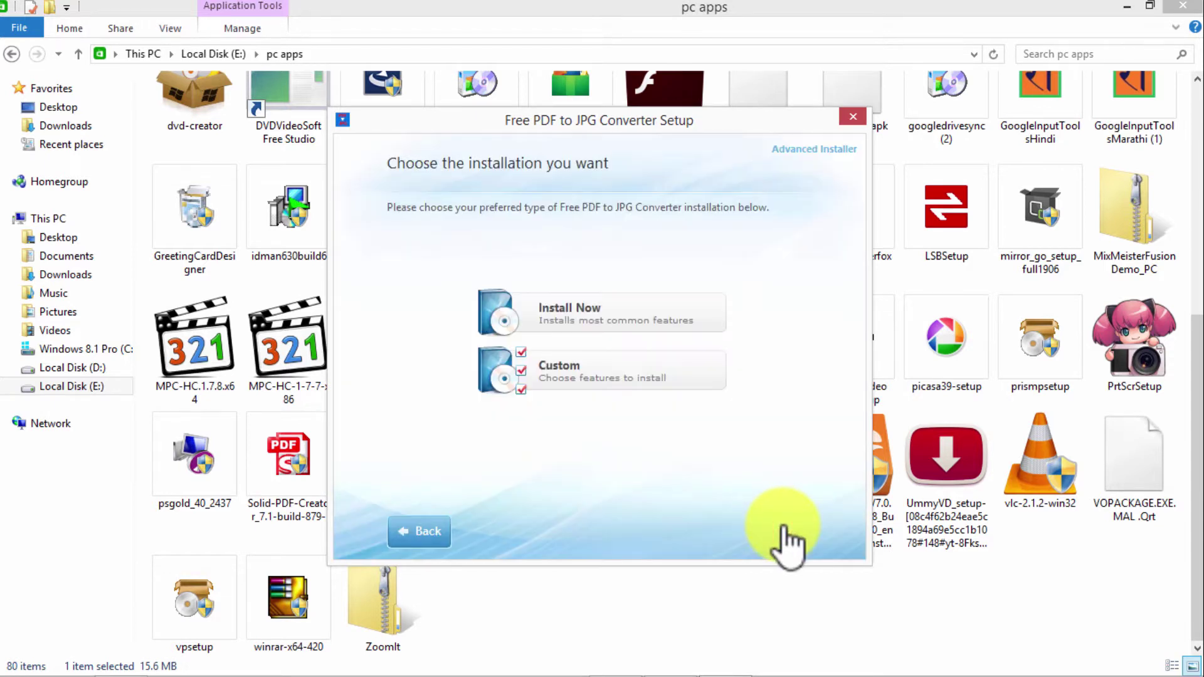
click(617, 316)
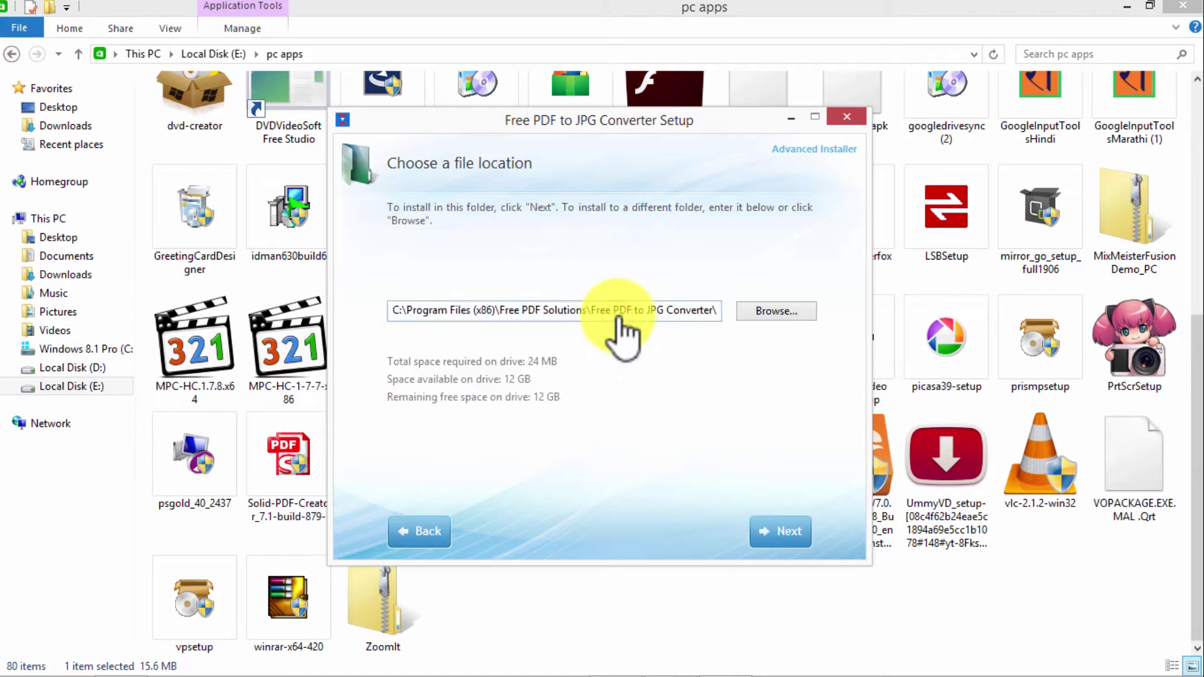
click(776, 533)
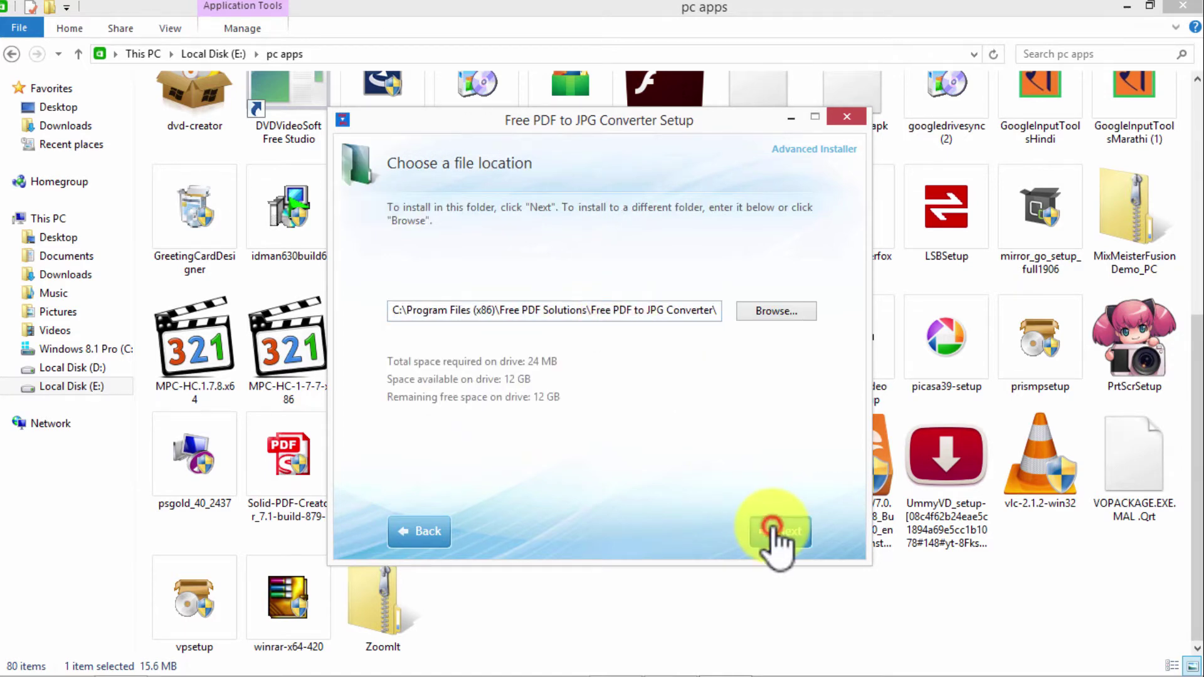
click(773, 530)
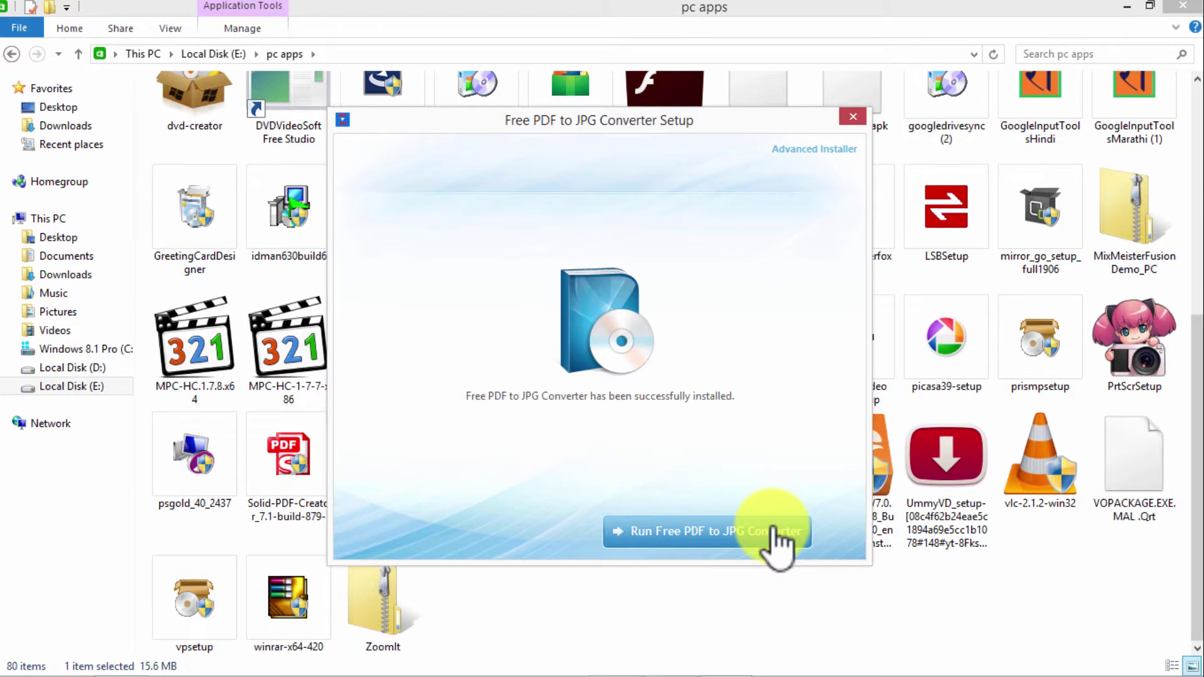
click(770, 530)
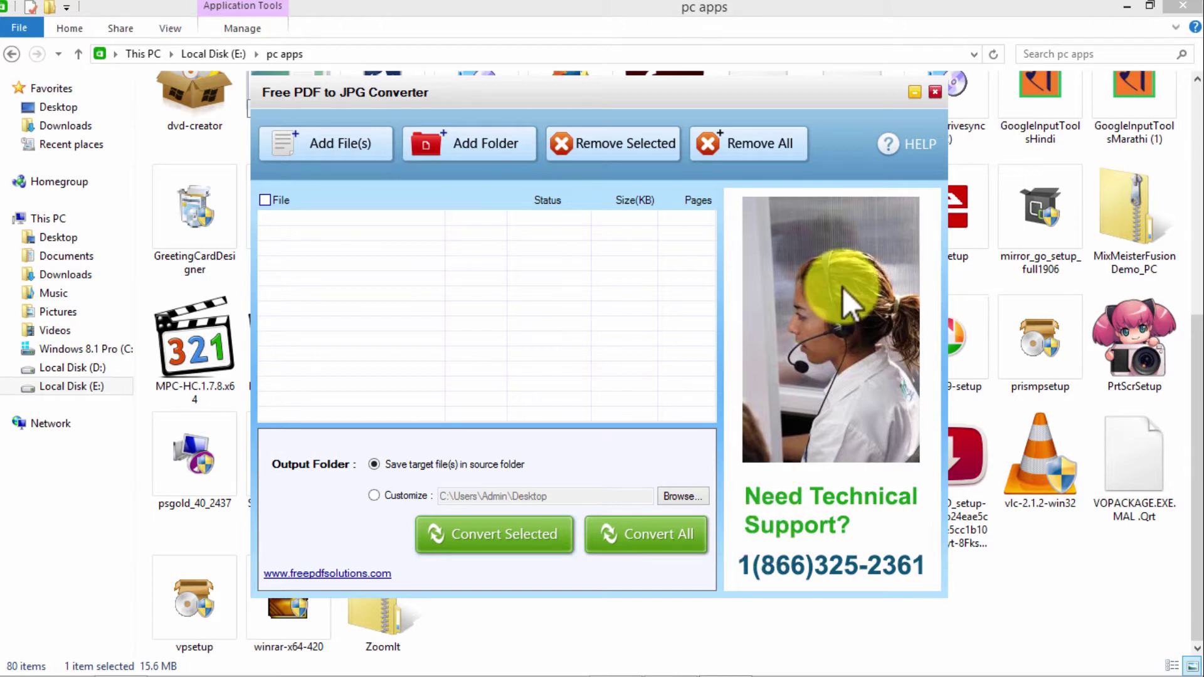
Minimize the converter, check the file size in pdftojpg_setup's properties, and close the pc apps folder
click(913, 97)
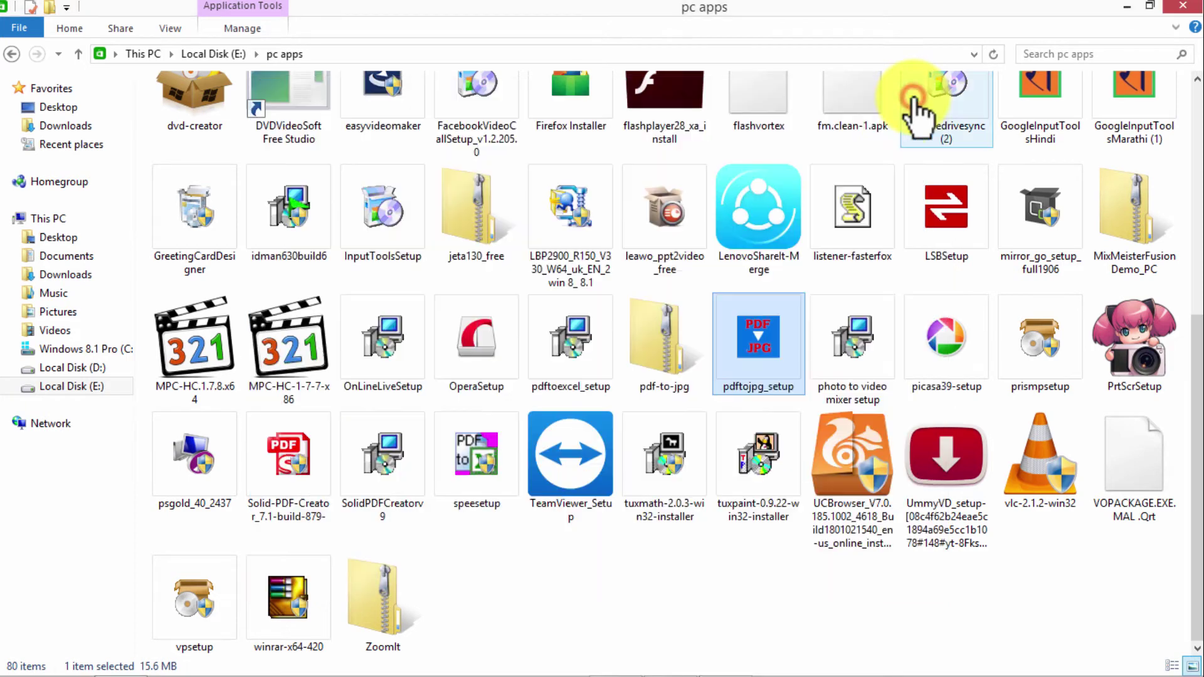
right_click(776, 348)
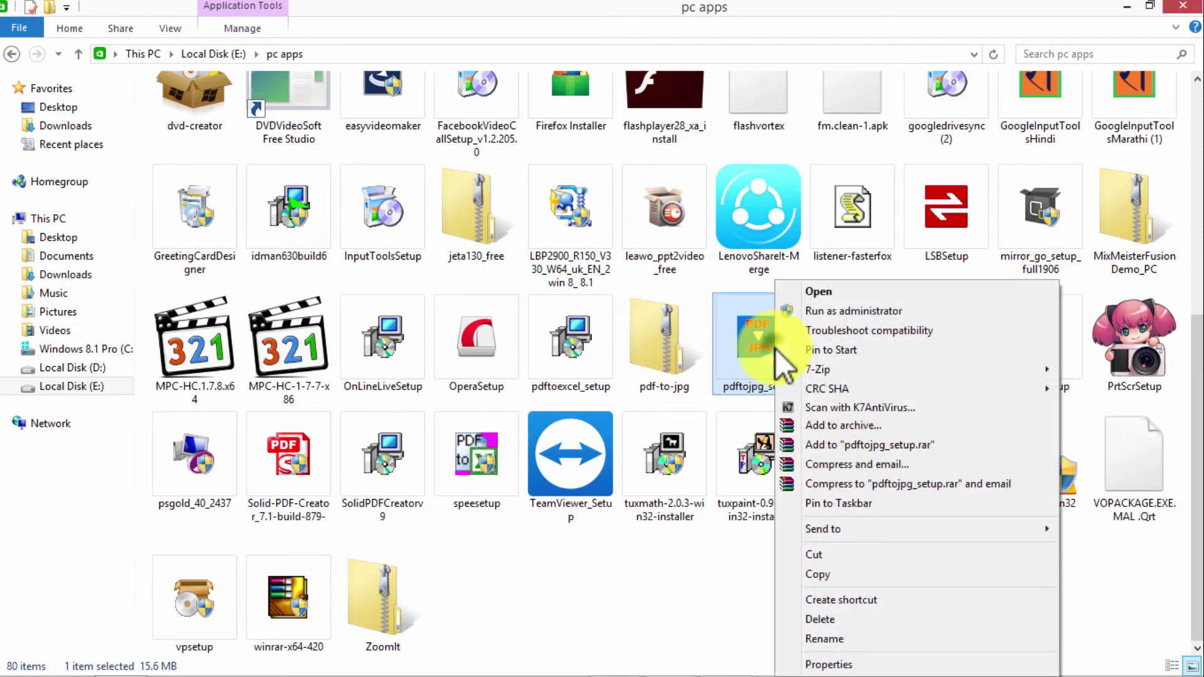
click(837, 663)
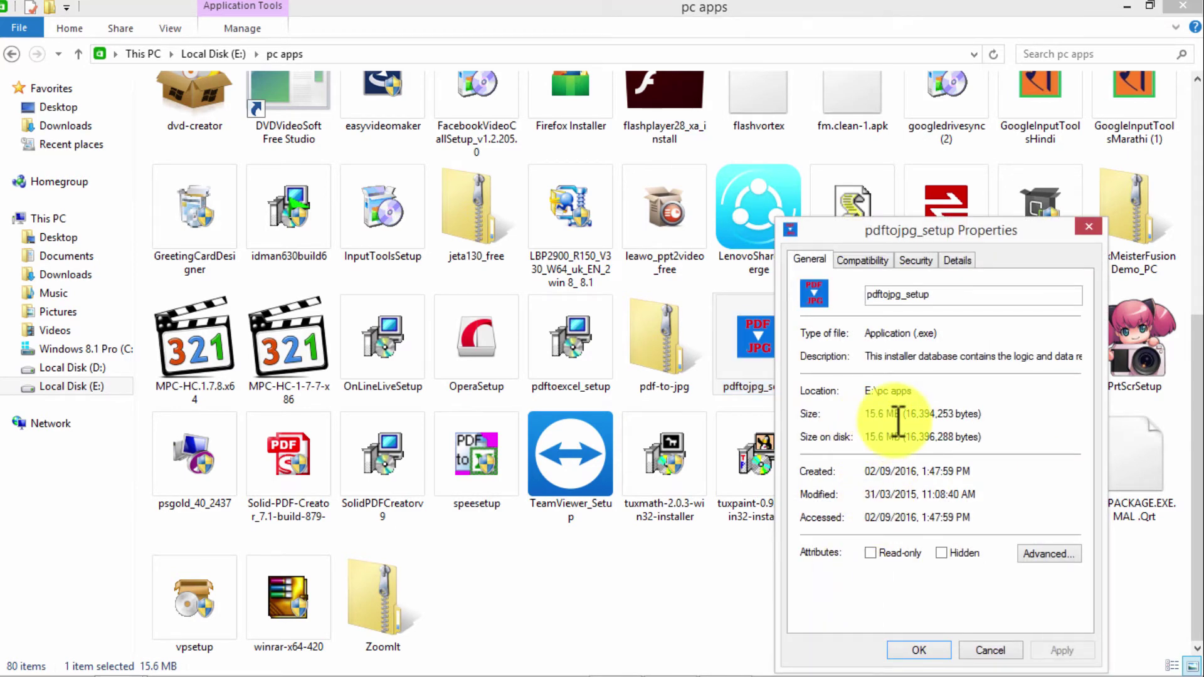
drag(899, 416, 864, 426)
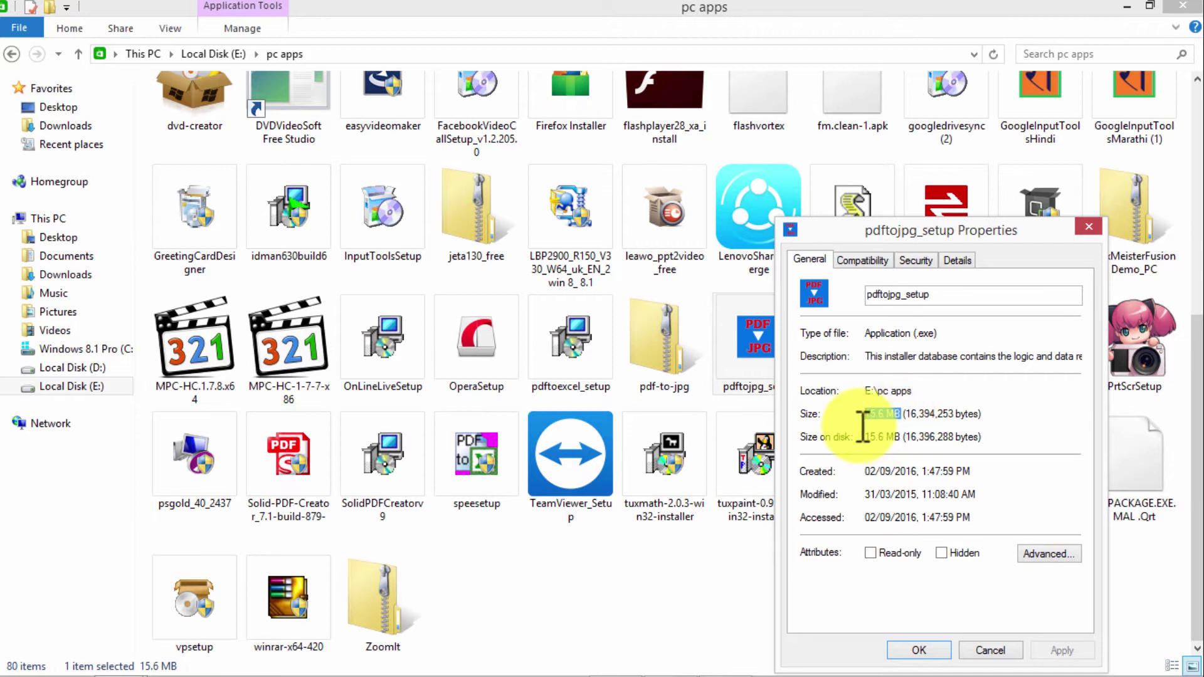
click(916, 649)
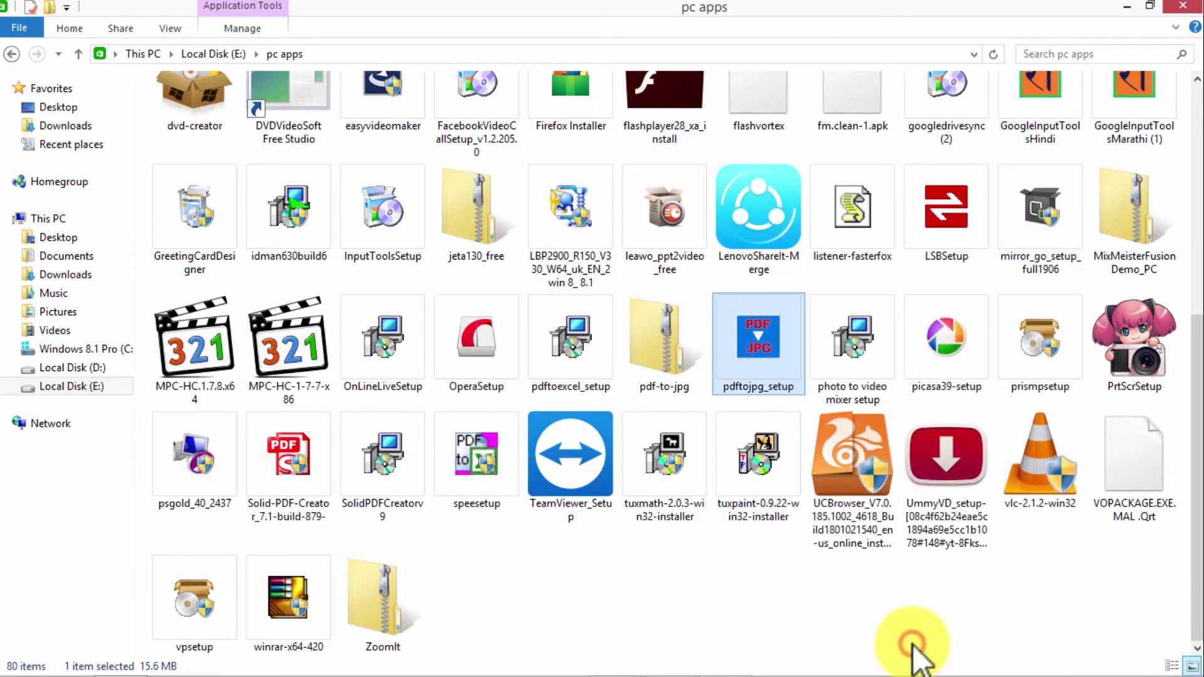
click(1187, 7)
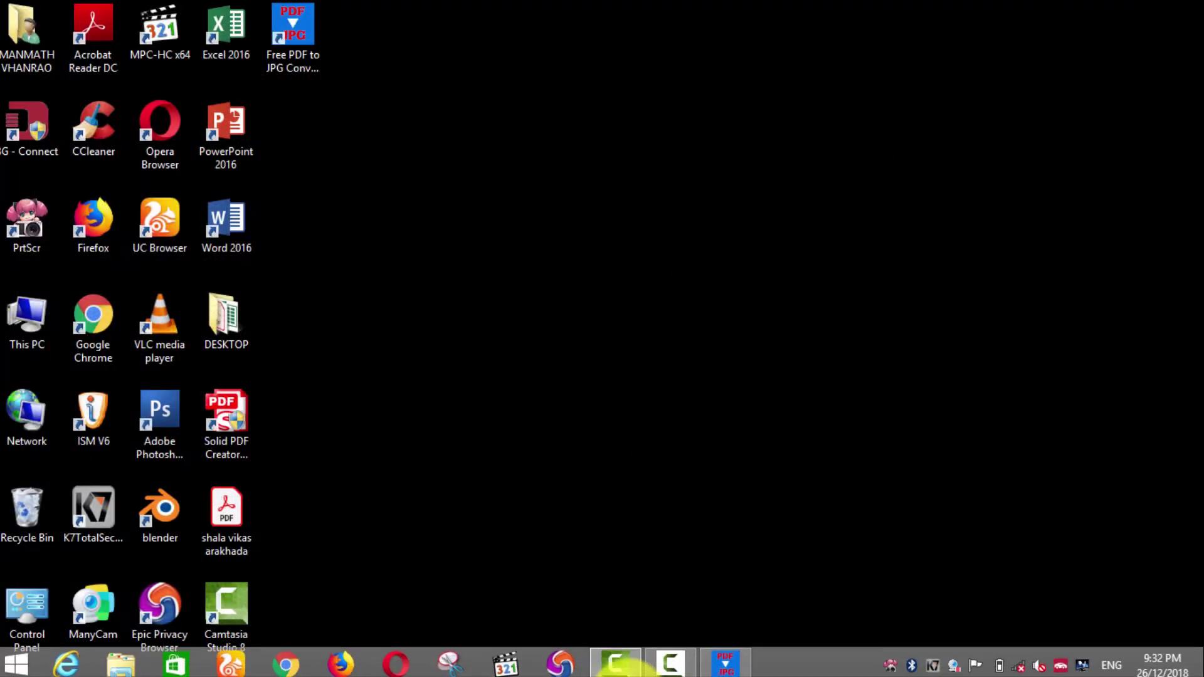
Minimize the converter again and review the shala vikas arakhada PDF from the desktop in Acrobat Reader, closing it when done
click(720, 658)
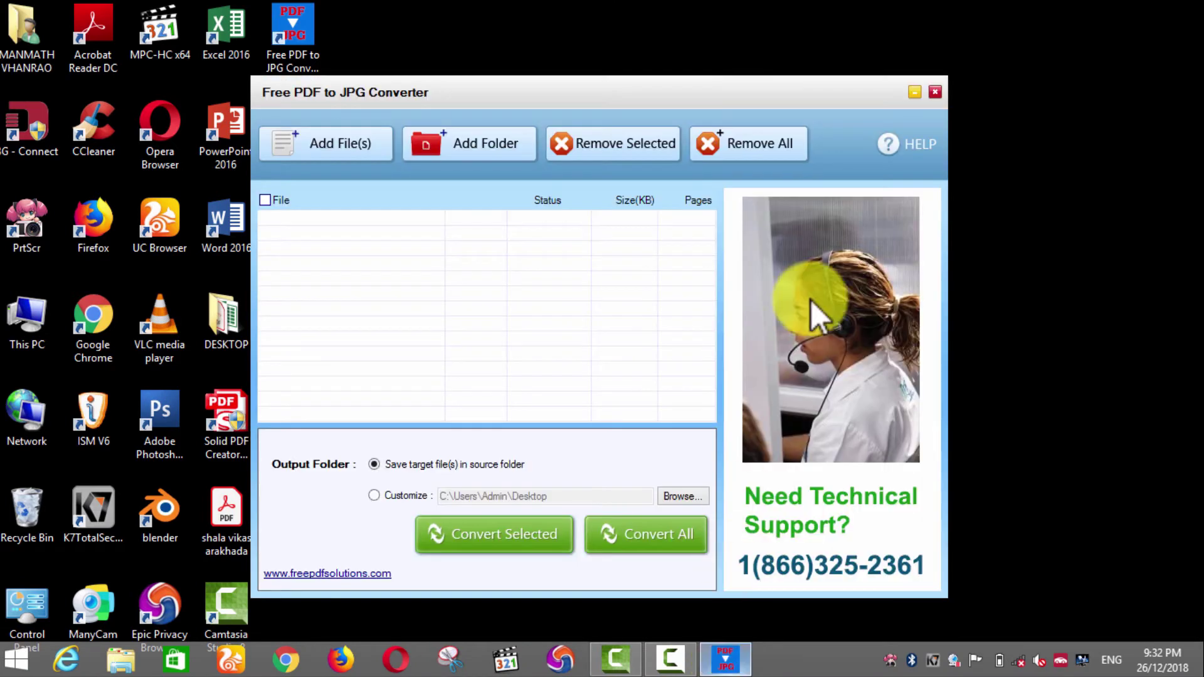
click(914, 92)
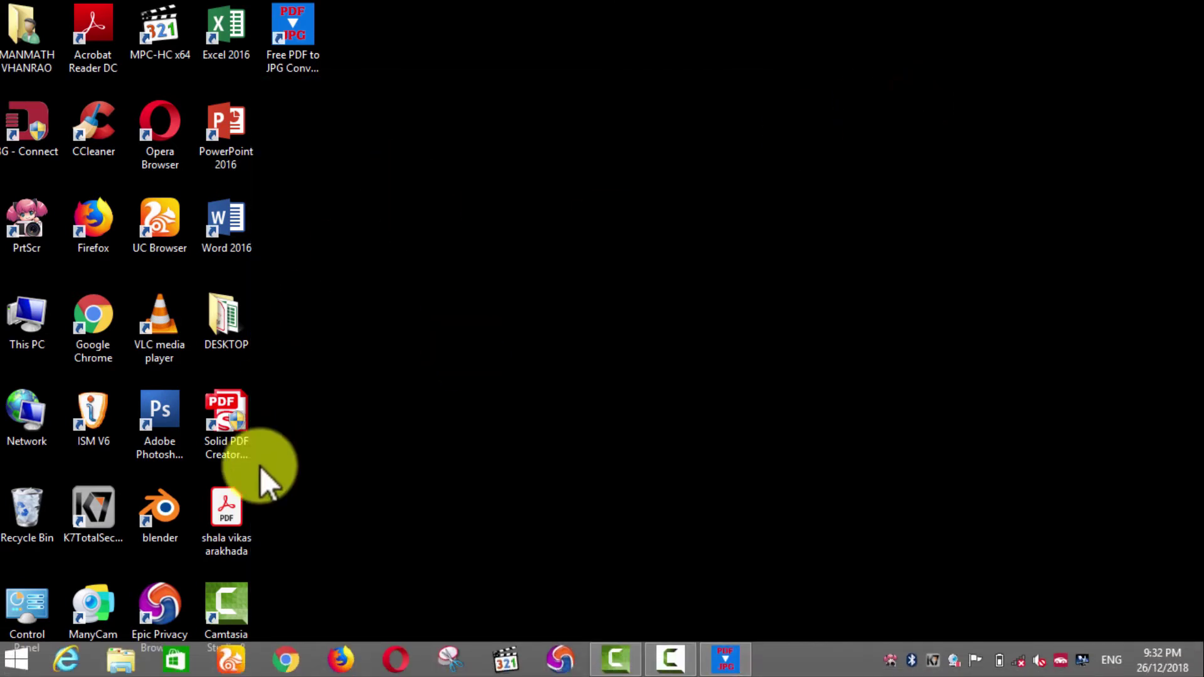
click(234, 513)
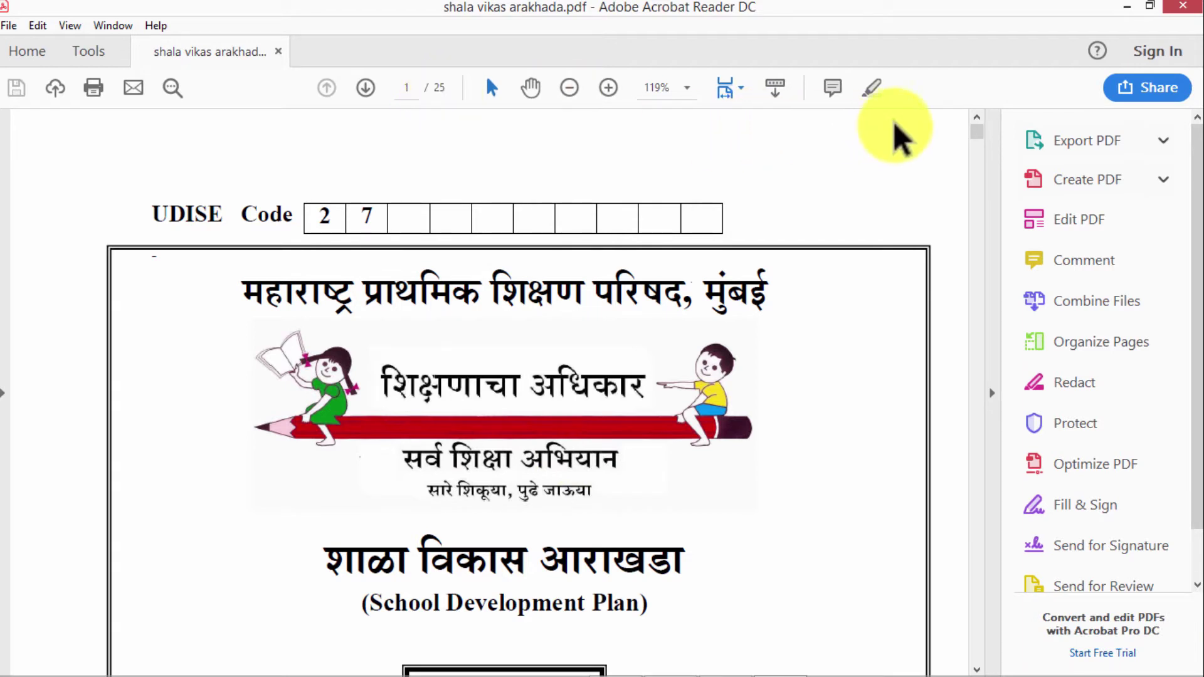
mouse_move(978, 139)
mouse_down()
mouse_move(972, 648)
mouse_move(982, 133)
mouse_up()
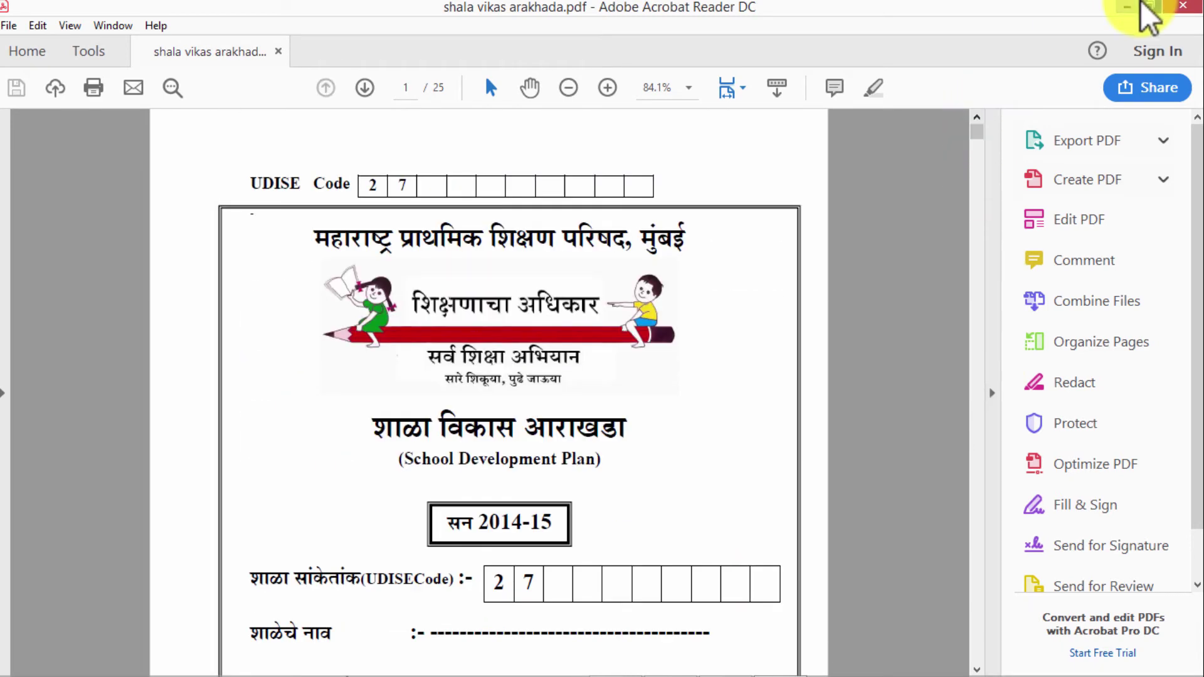
click(1179, 8)
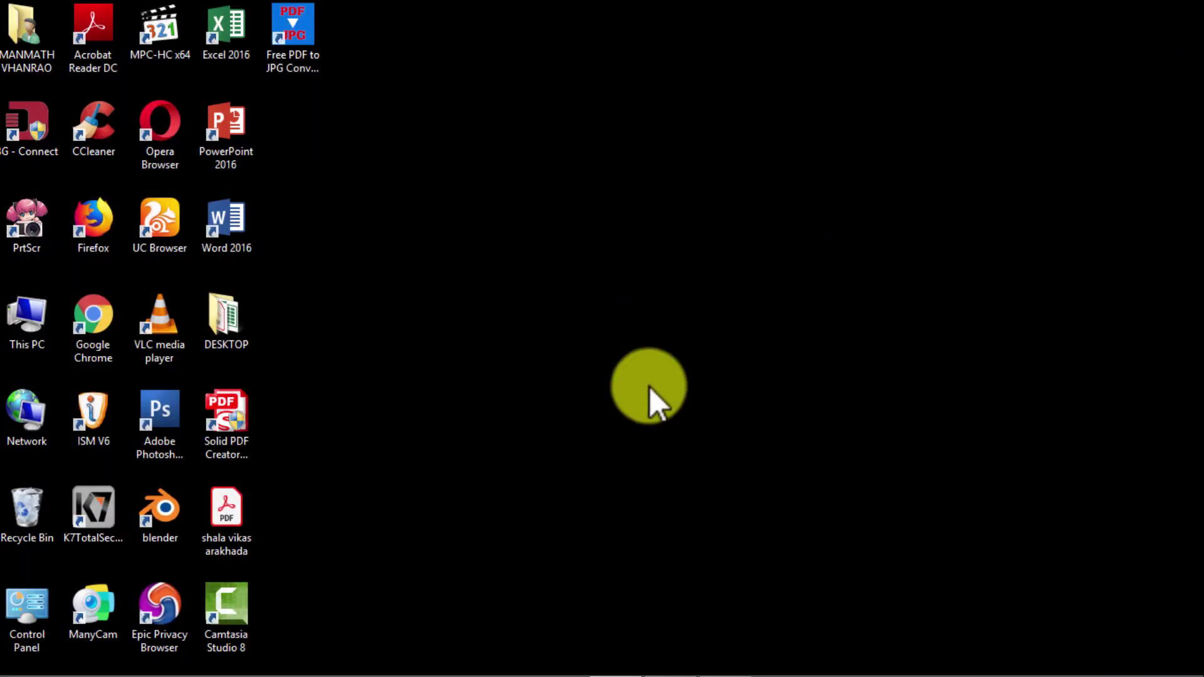
Bring back Free PDF to JPG Converter and add the shala vikas arakhada PDF from the Desktop to its file list
mouse_move(674, 659)
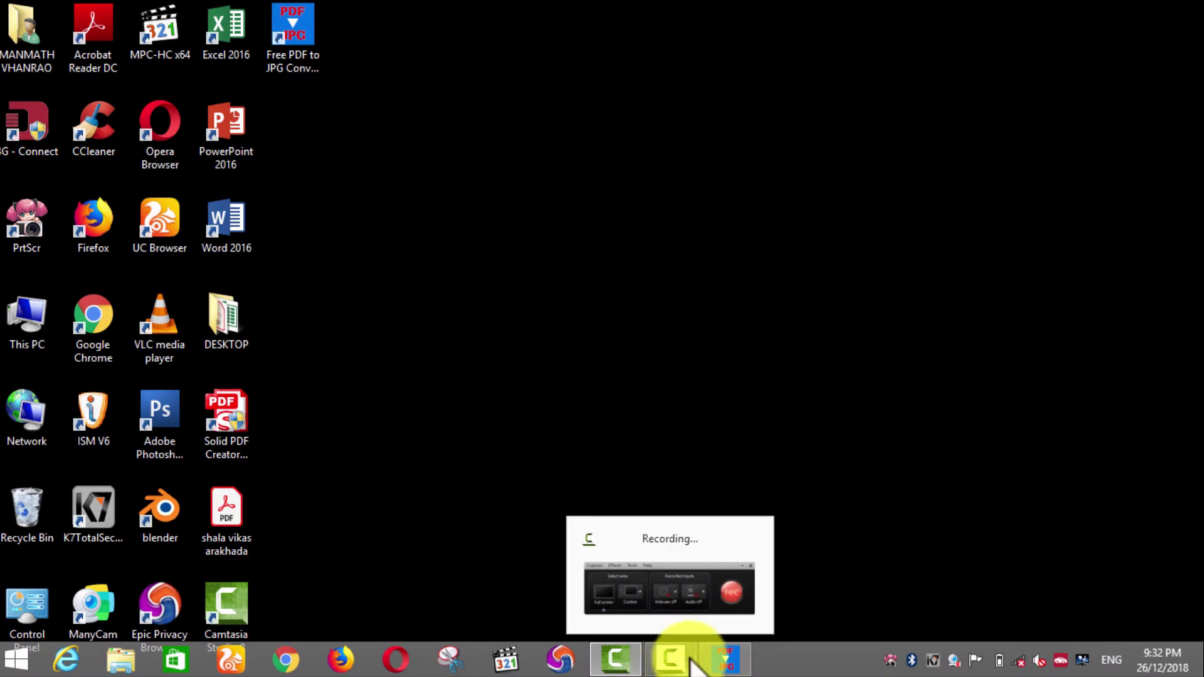
click(721, 659)
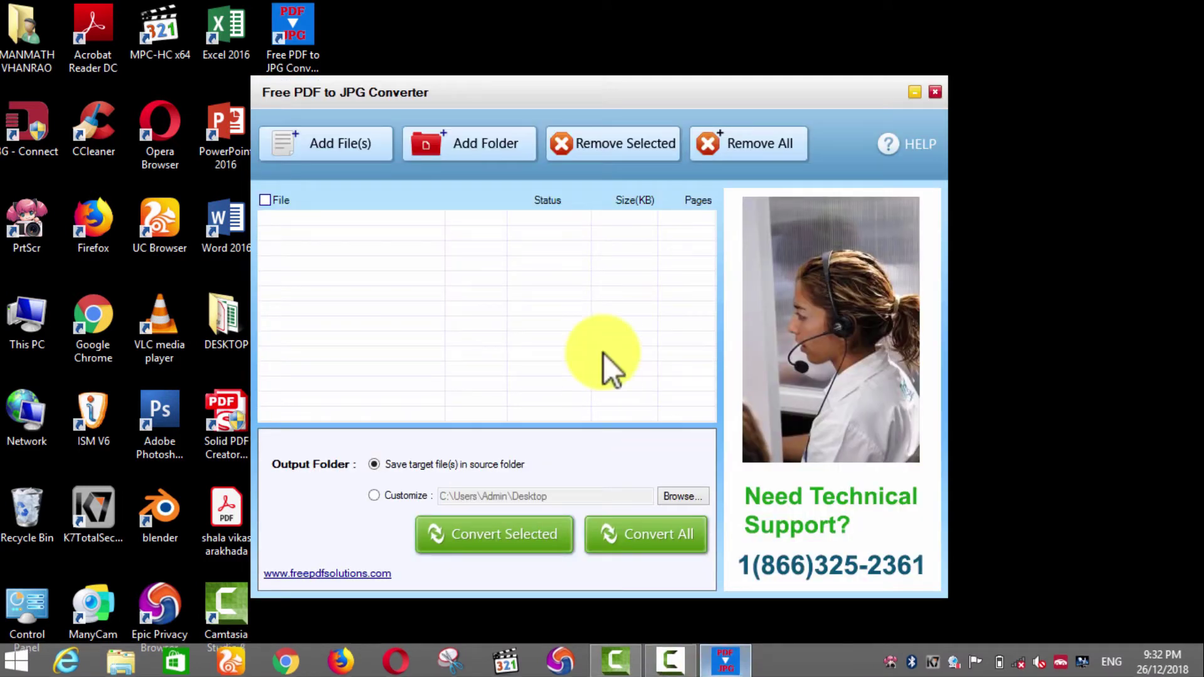
click(332, 146)
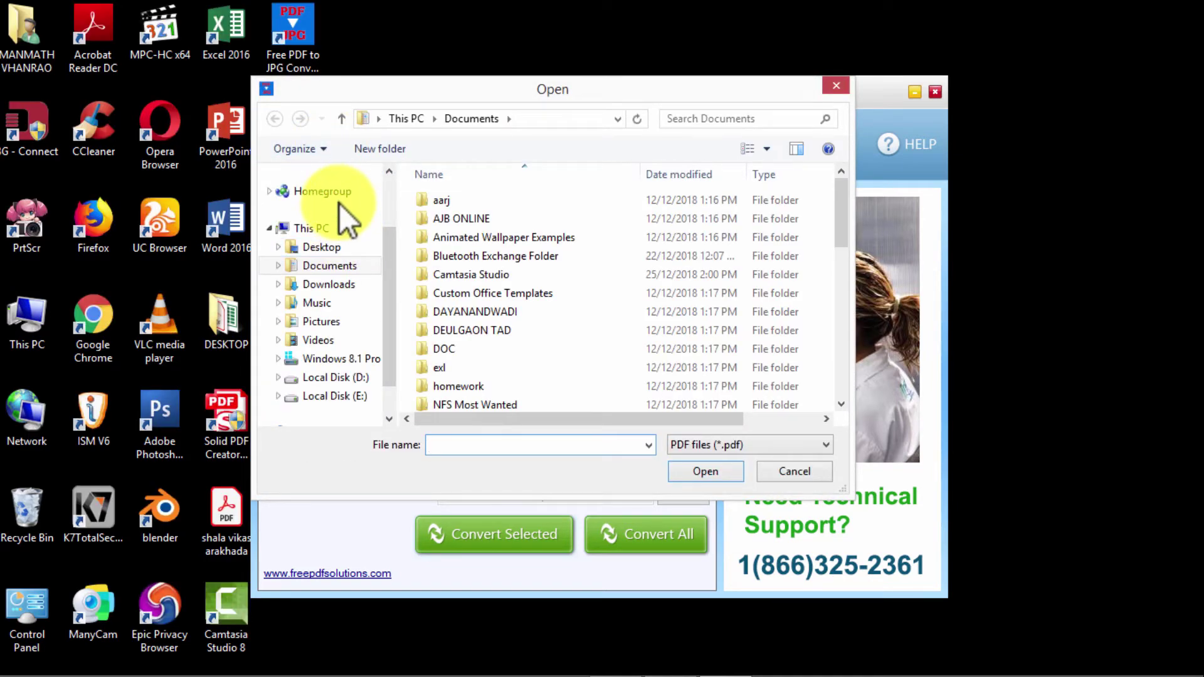
click(326, 249)
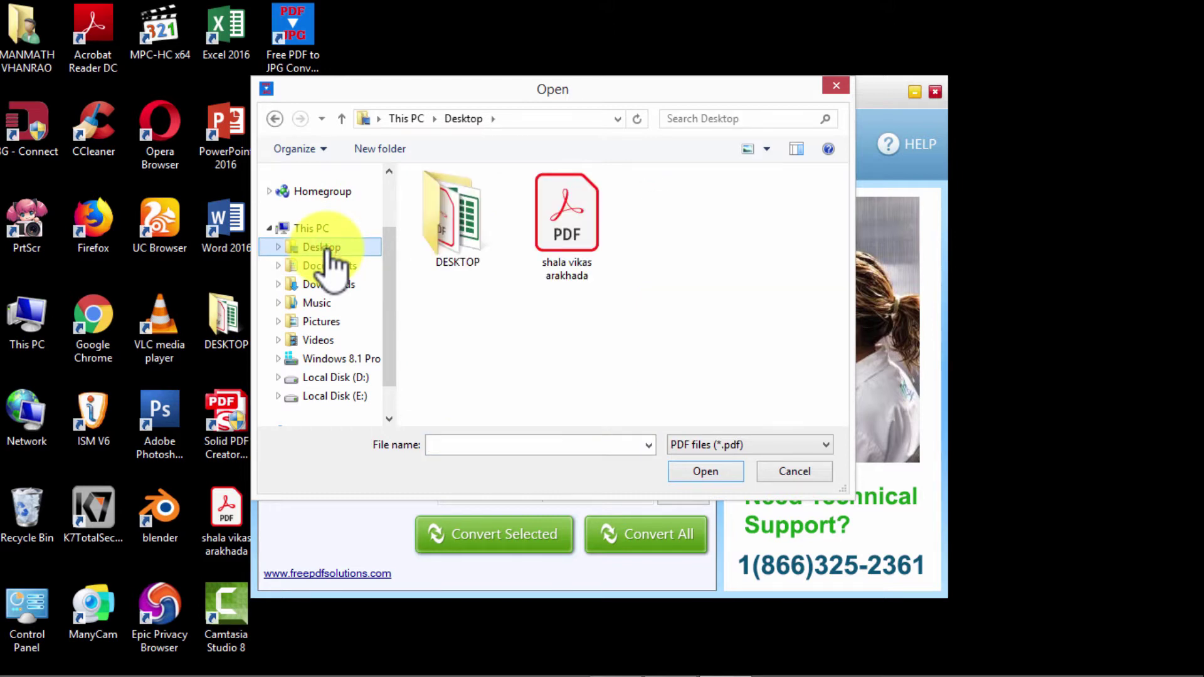
click(558, 235)
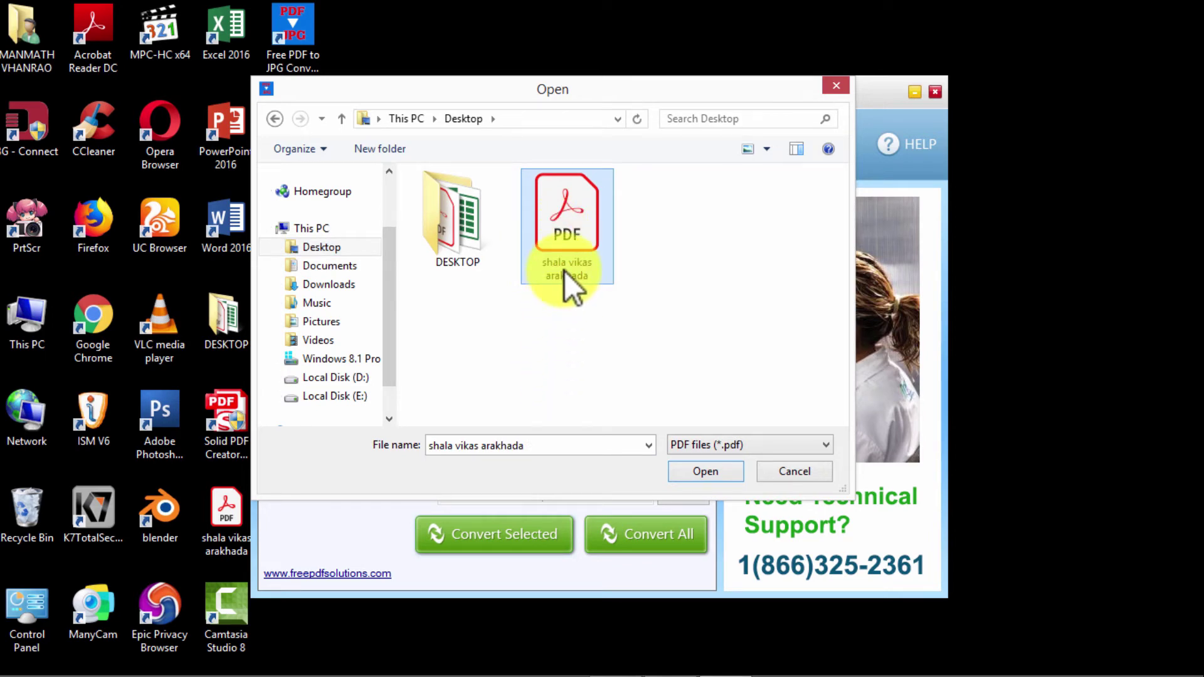
click(720, 470)
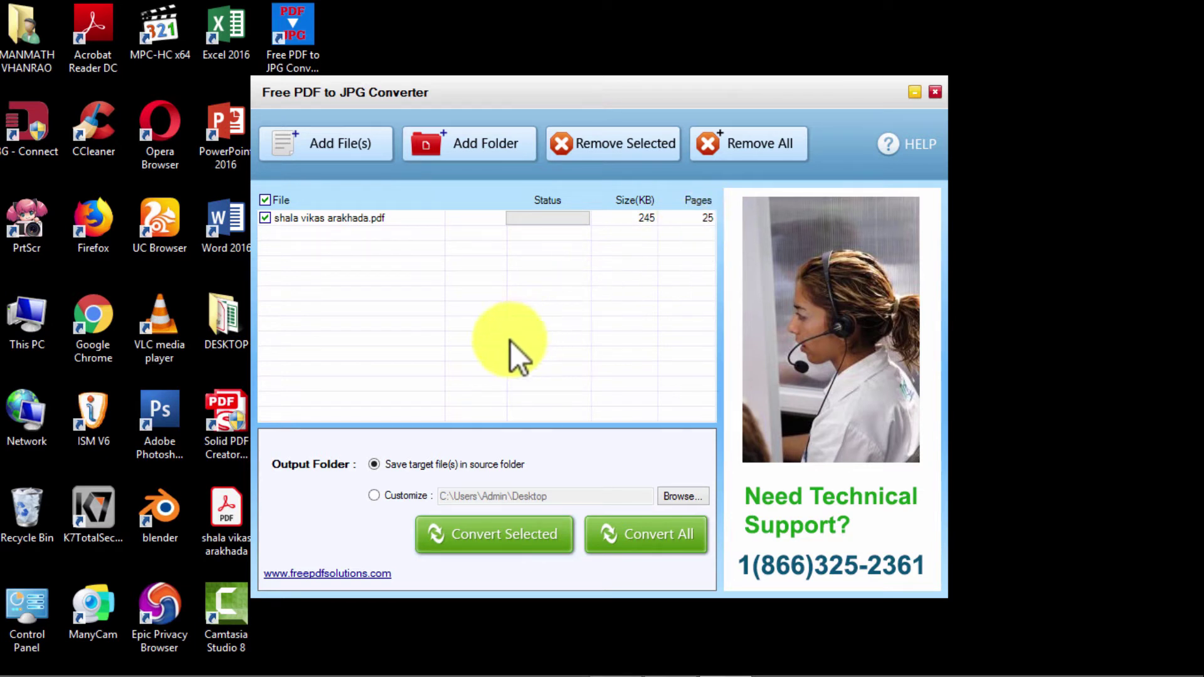
Convert all listed files to JPG with Desktop as the customized output folder, and close the converter
click(374, 496)
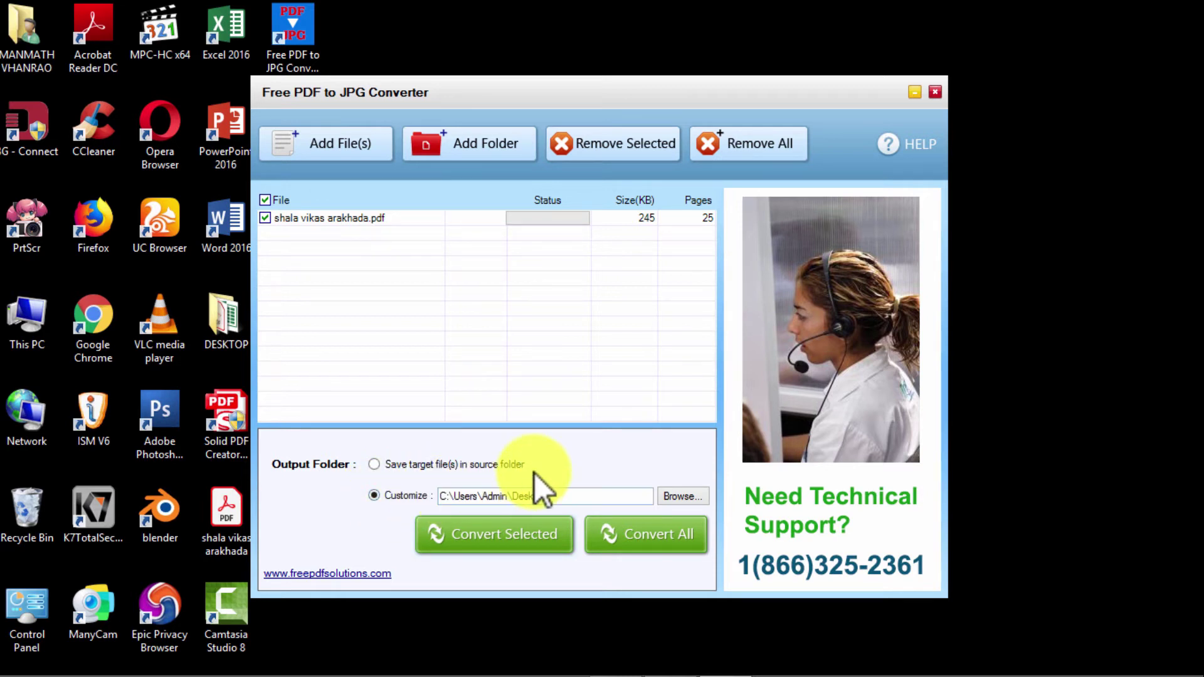
click(676, 499)
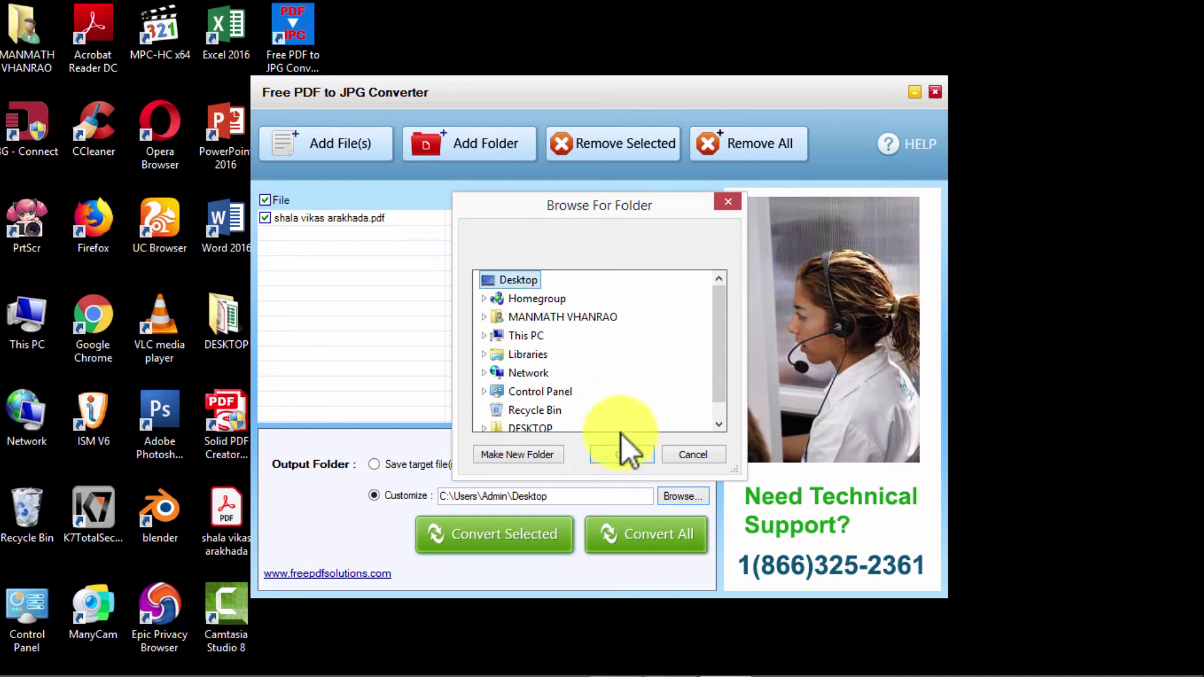
click(623, 454)
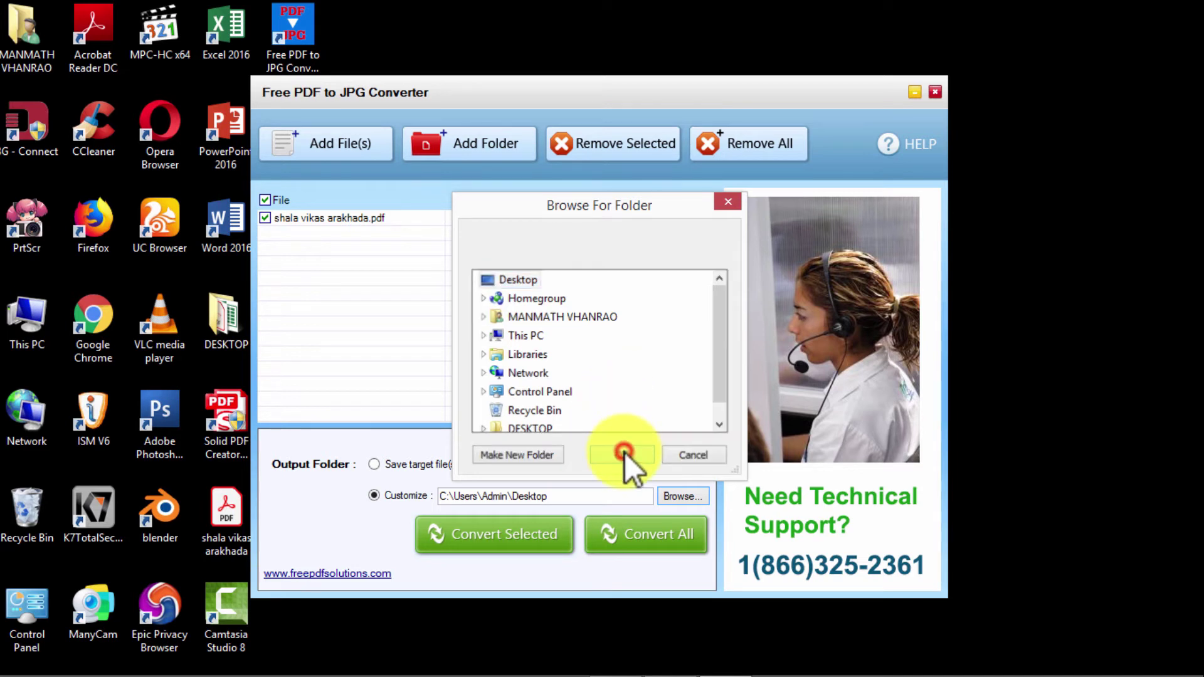
click(644, 539)
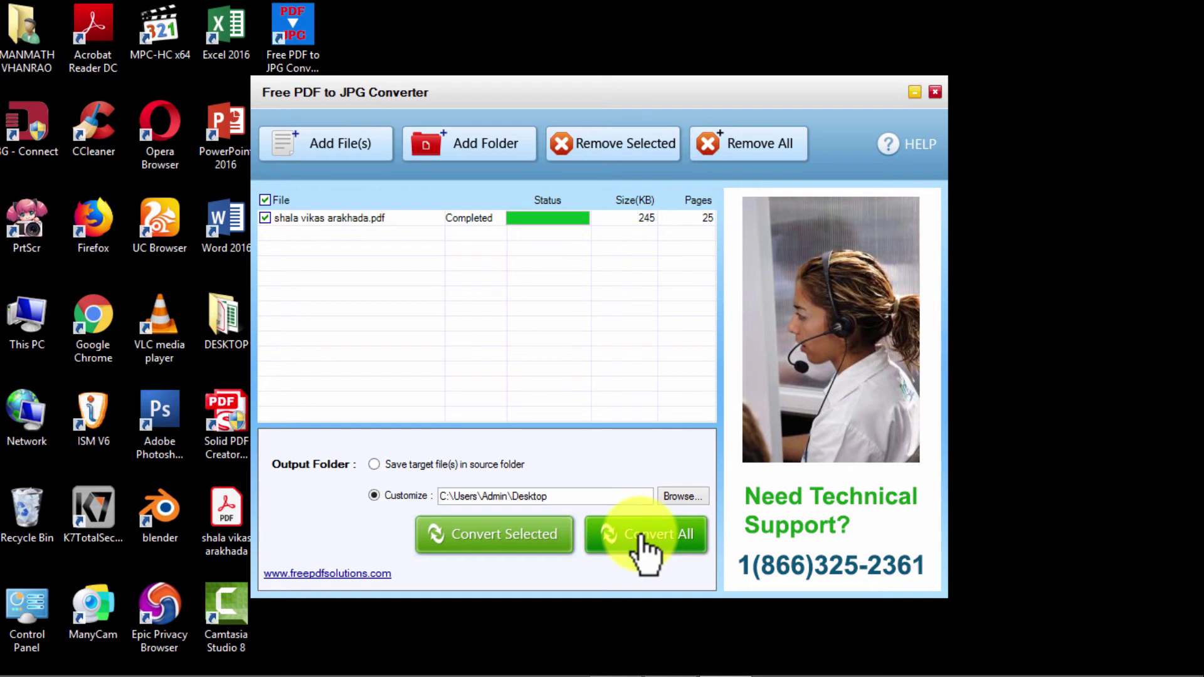
click(935, 93)
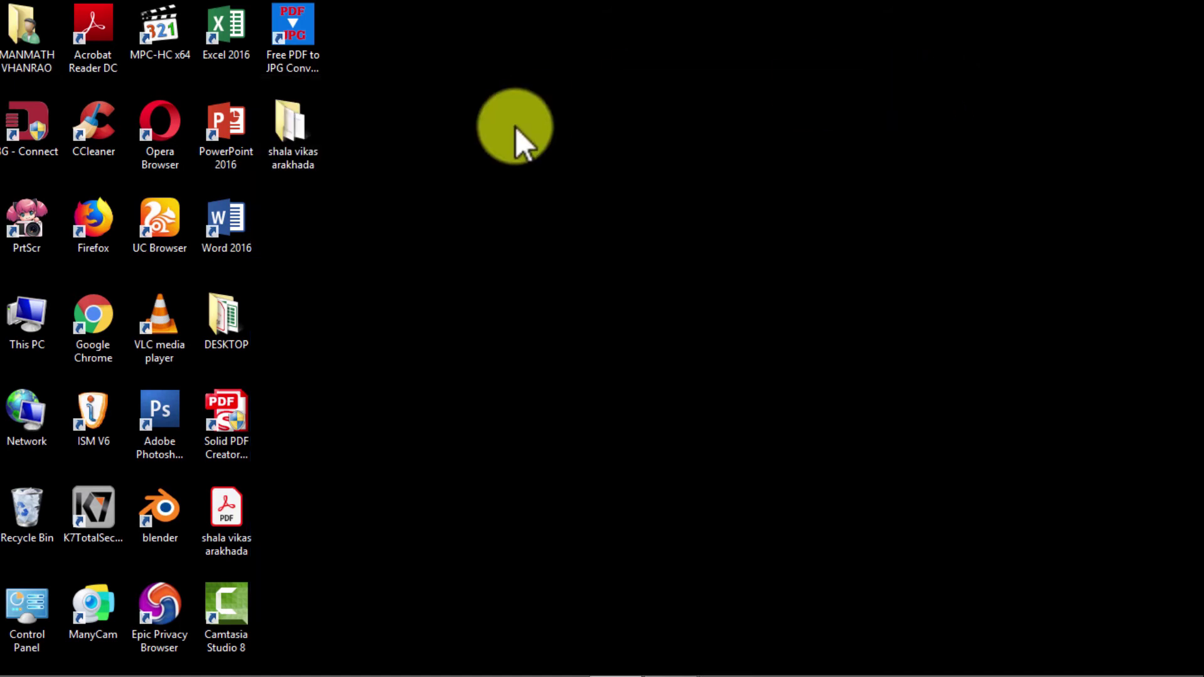
Open image 01 from the shala vikas arakhada output folder, inspect it enlarged, and close the viewer and folder
double_click(291, 135)
click(291, 134)
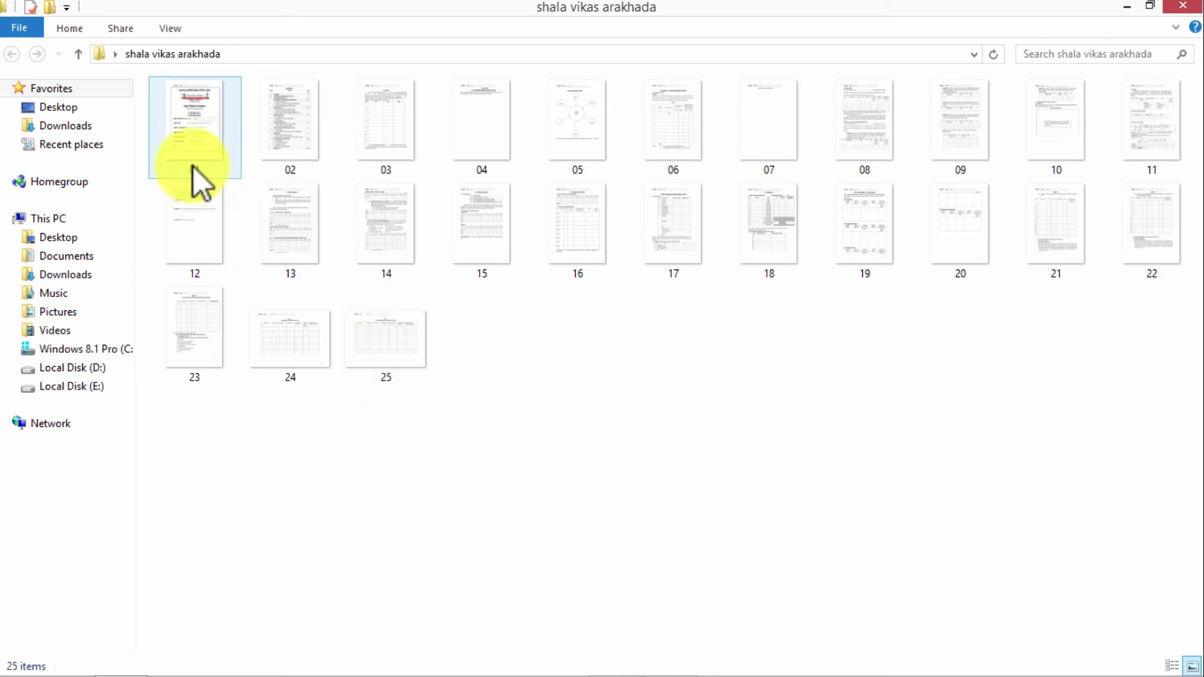
click(215, 128)
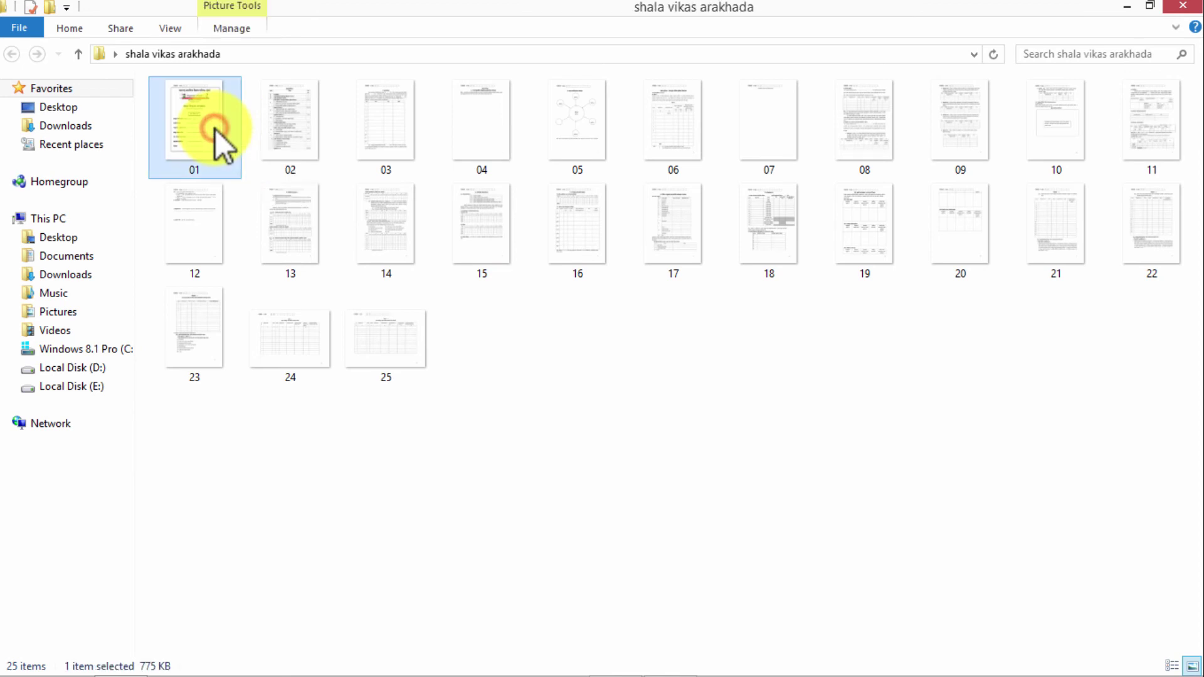
double_click(215, 129)
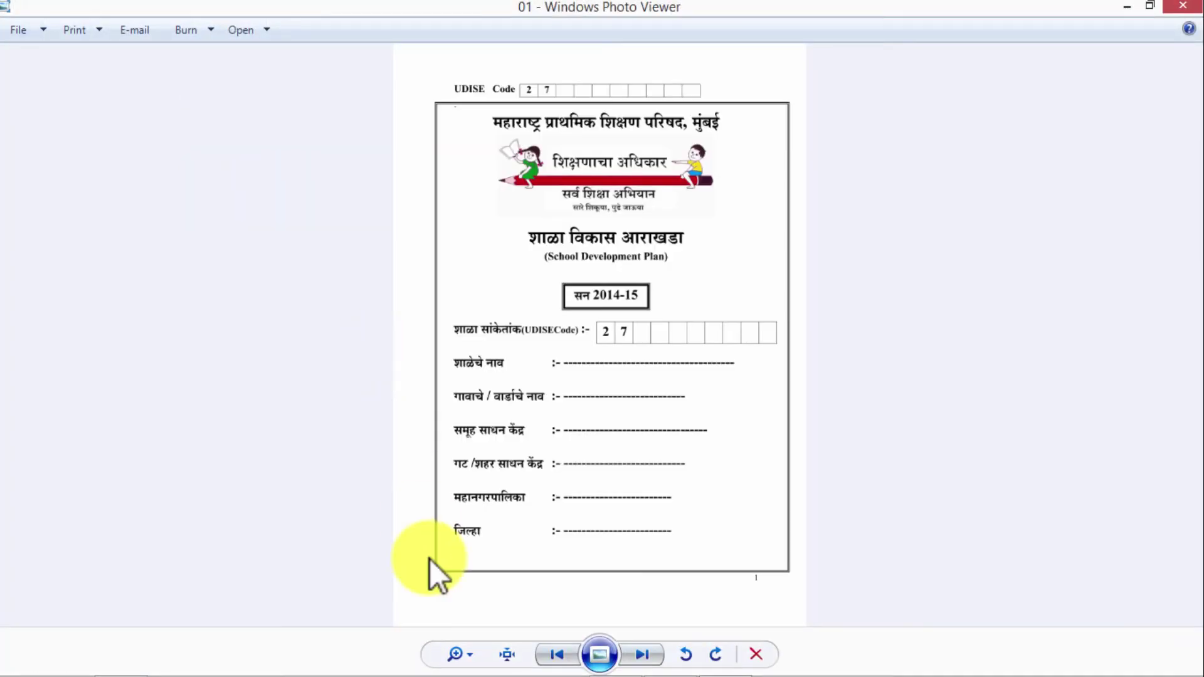
click(455, 654)
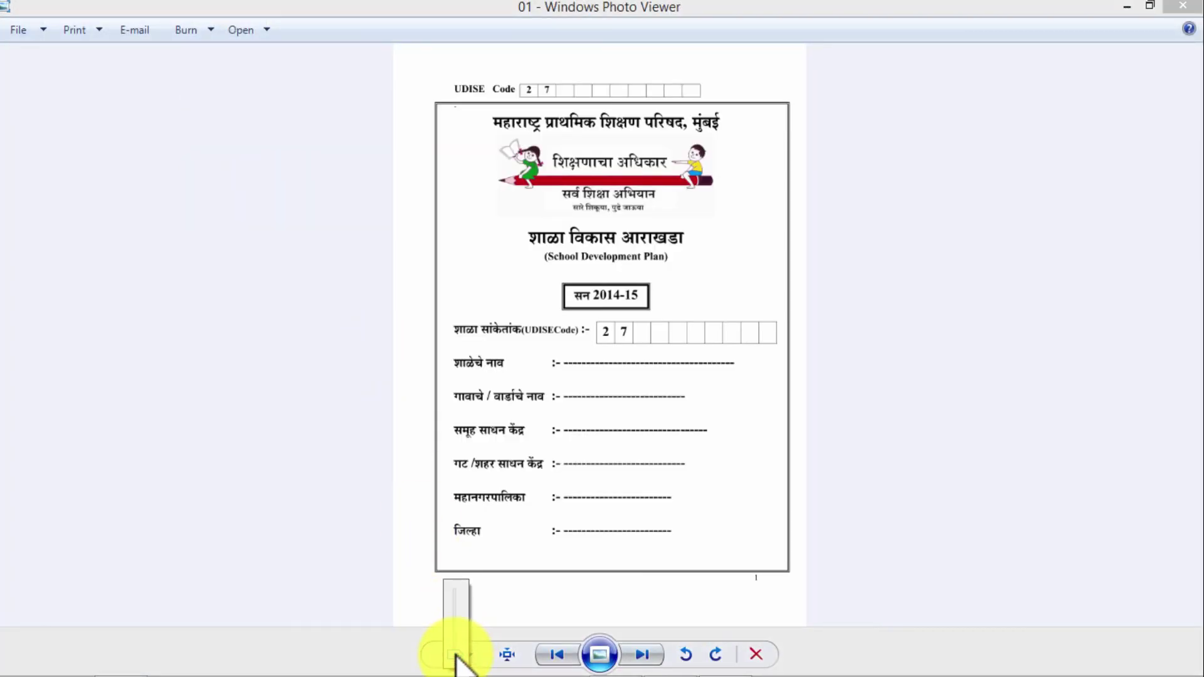
click(456, 655)
mouse_move(457, 654)
mouse_down()
mouse_move(456, 633)
mouse_move(457, 653)
mouse_up()
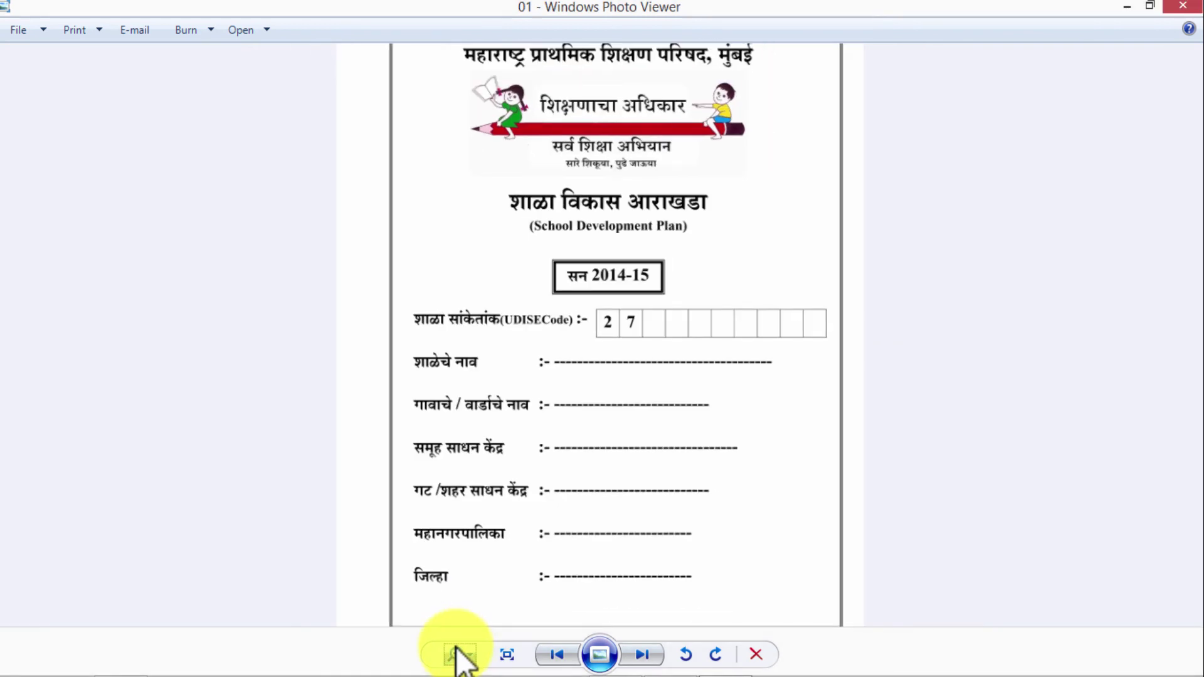
click(1189, 17)
click(1186, 6)
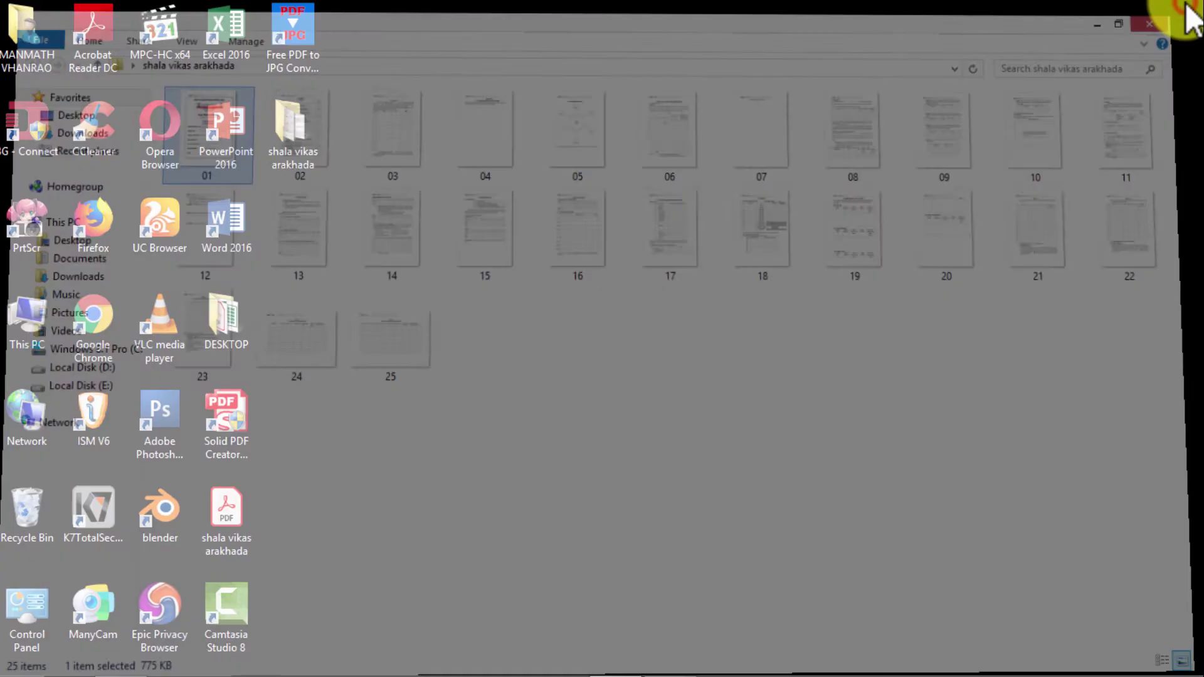